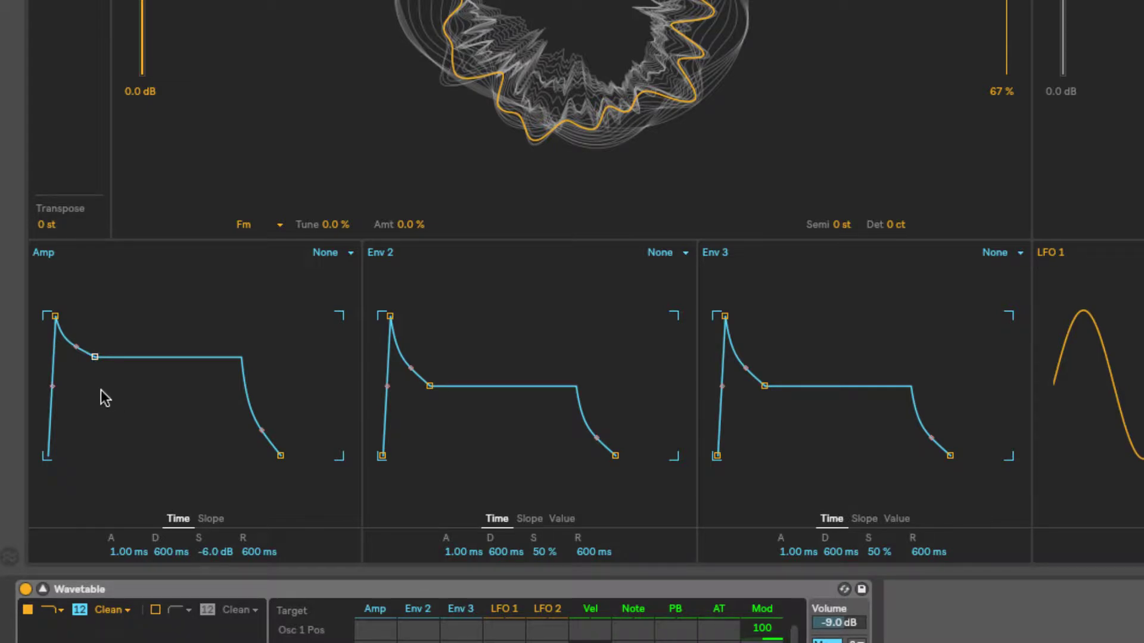
- Reshape the Amp envelope's curve through its breakpoints to 1.91 s attack, 5.44 s decay, -11 dB sustain and 707 ms release
drag(56, 316, 65, 316)
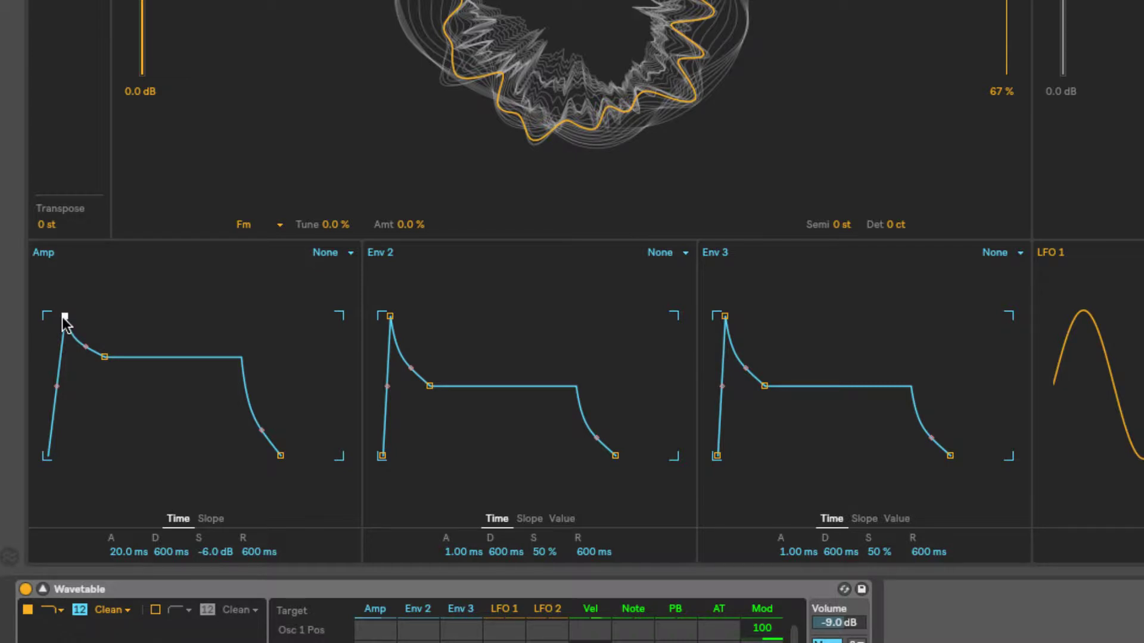
mouse_move(64, 317)
mouse_down()
mouse_move(97, 316)
mouse_move(47, 317)
mouse_up()
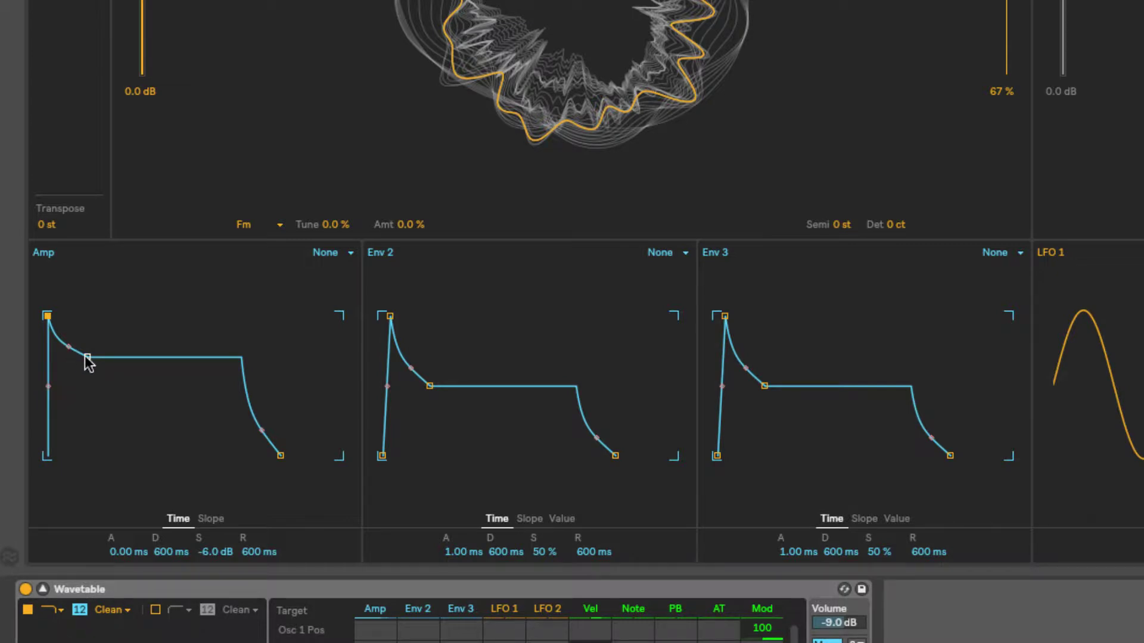
drag(87, 357, 88, 415)
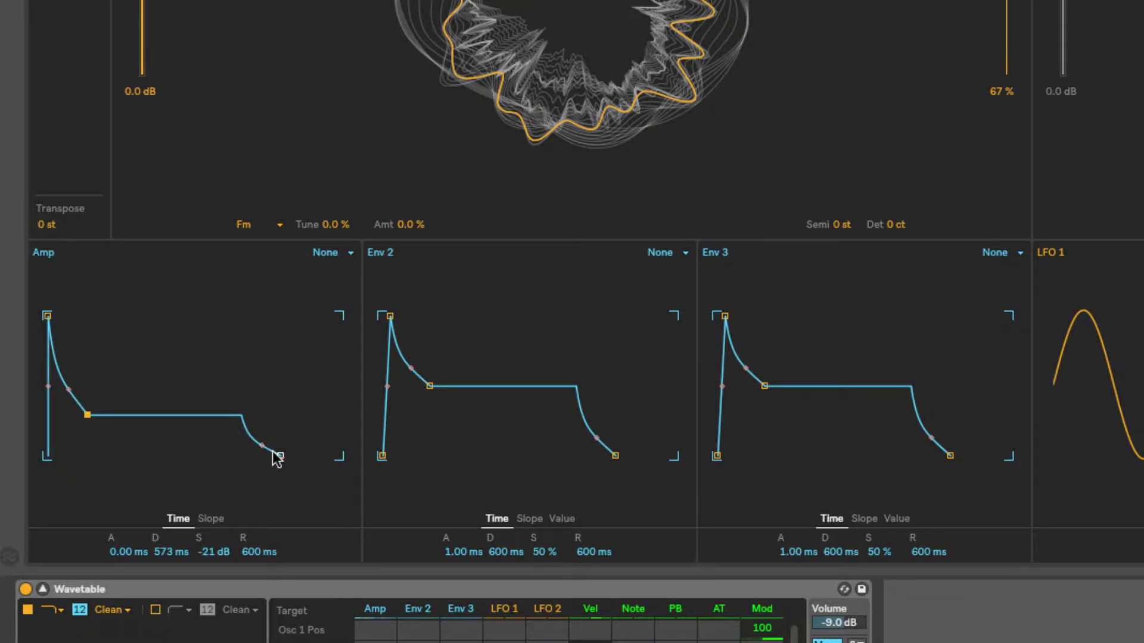
mouse_move(280, 455)
mouse_down()
mouse_move(252, 456)
mouse_move(282, 455)
mouse_up()
drag(85, 415, 115, 384)
drag(48, 315, 47, 316)
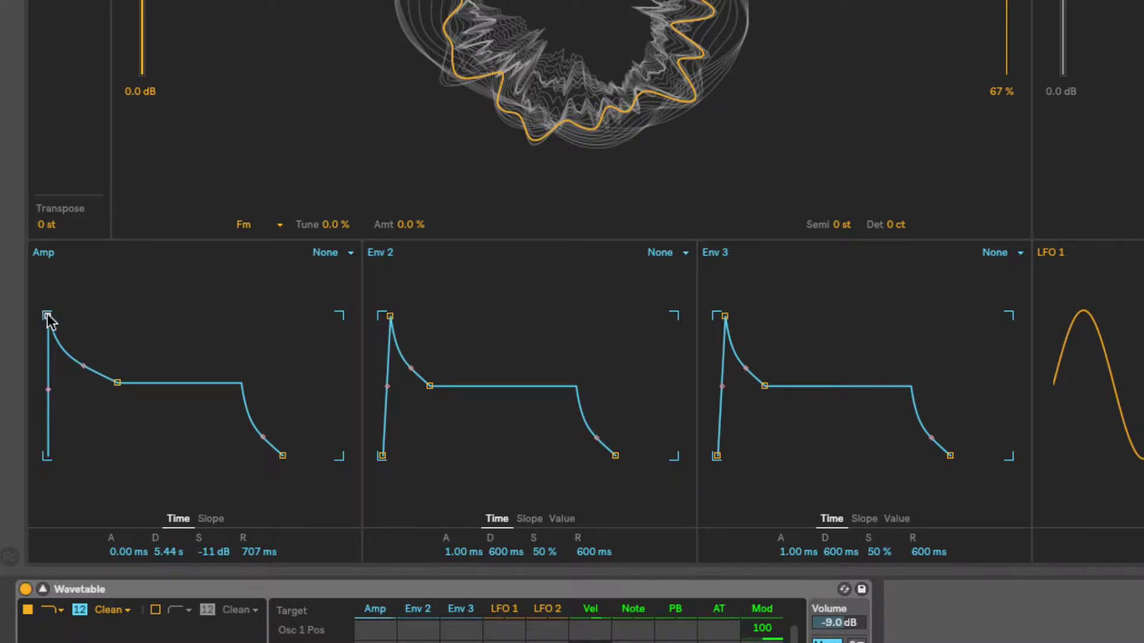
drag(47, 316, 101, 316)
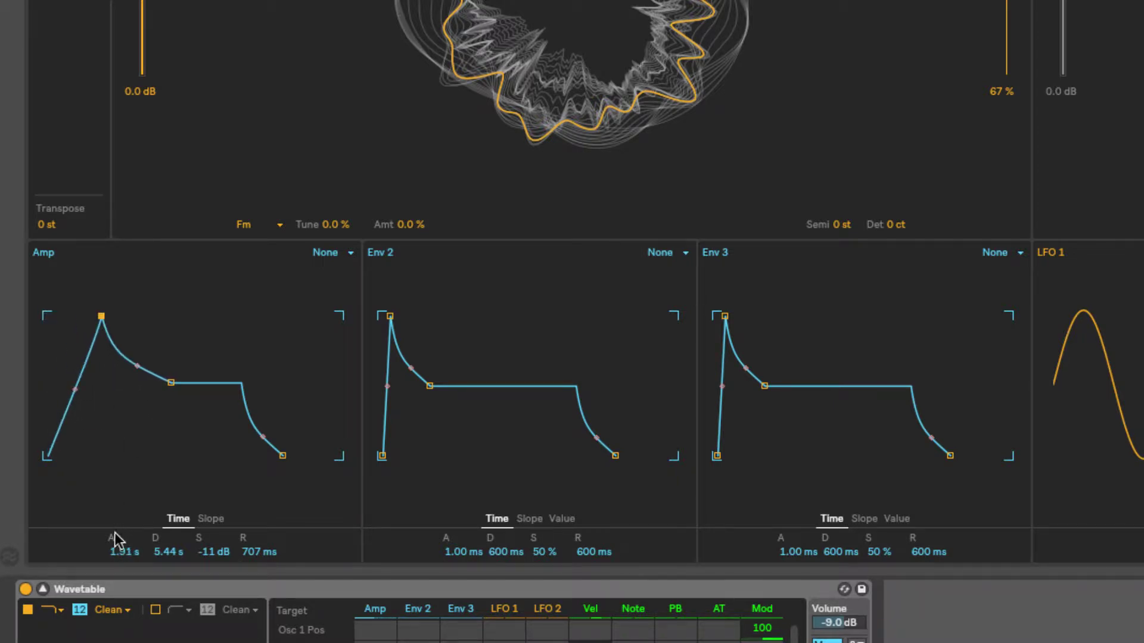
- Set the Amp envelope's numeric values to 334 ms attack, 20.0 s decay, -22 dB sustain and 1.25 s release
drag(120, 552, 160, 513)
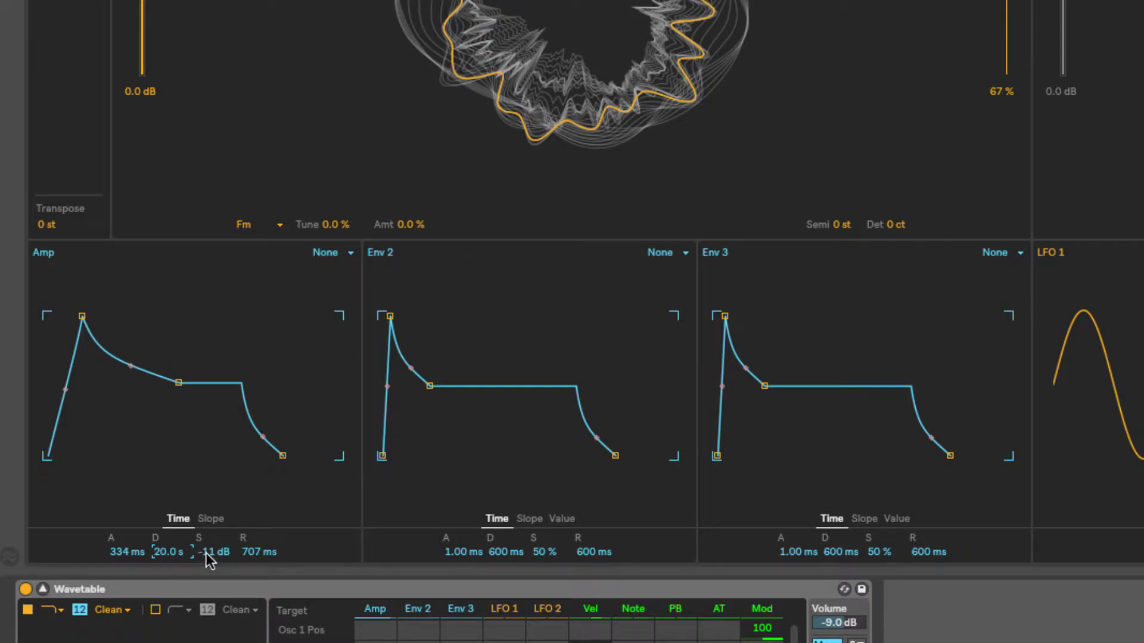
drag(209, 552, 252, 547)
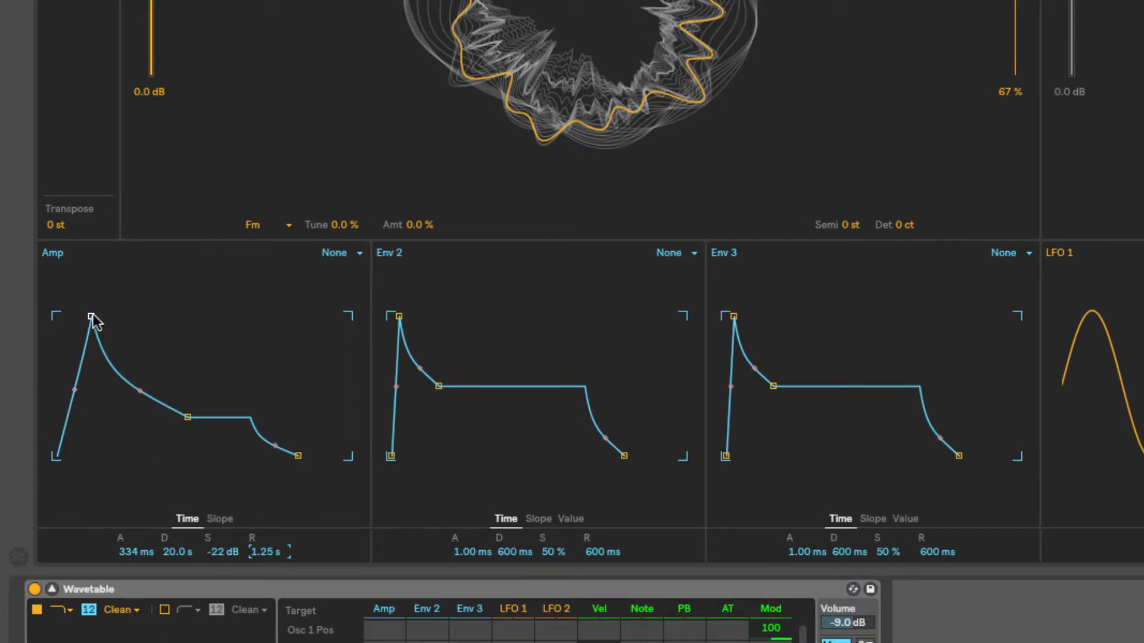
- Set the Amp envelope's slopes to 53 % attack, 31 % decay and 6.2 % release, with sustain at -12 dB
click(219, 518)
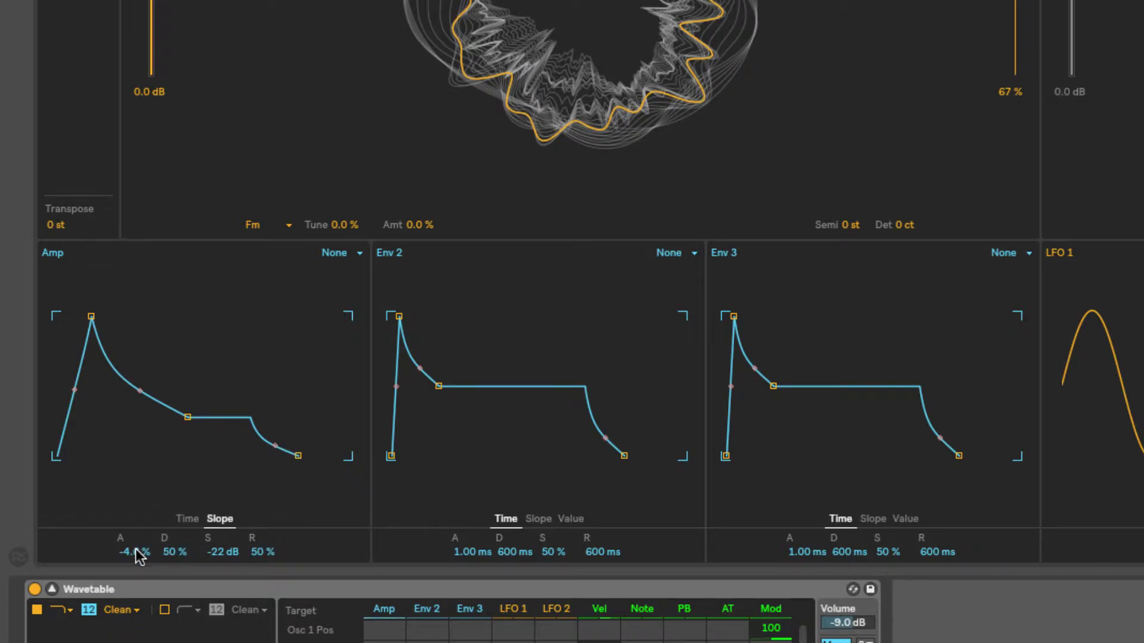
drag(136, 556, 117, 516)
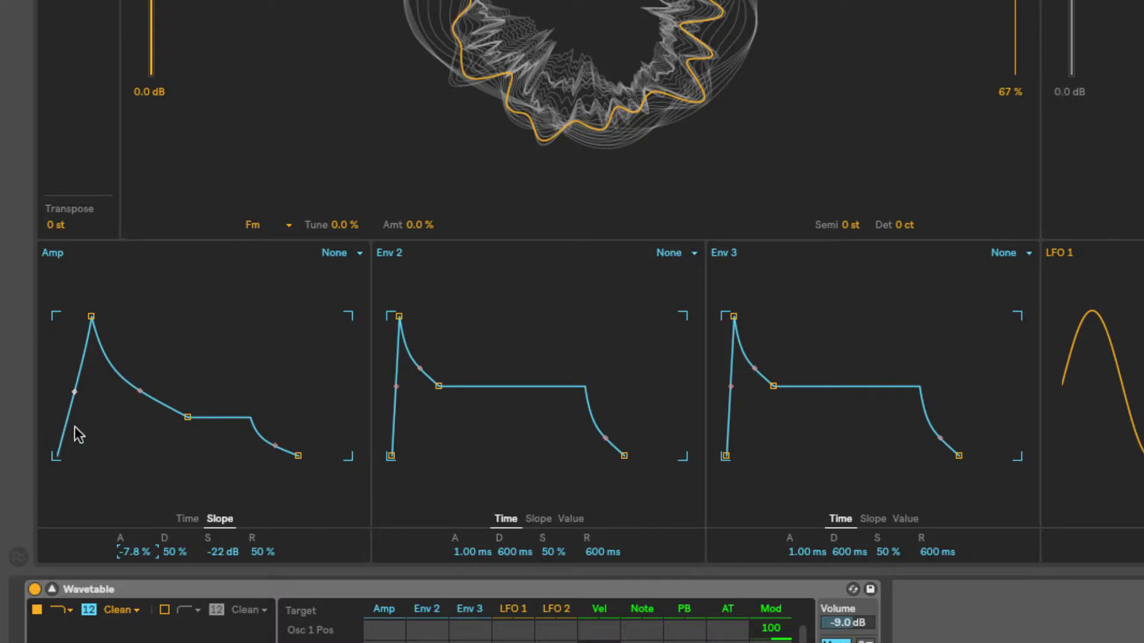
mouse_move(75, 391)
mouse_down()
mouse_move(74, 360)
mouse_move(75, 444)
mouse_move(75, 386)
mouse_up()
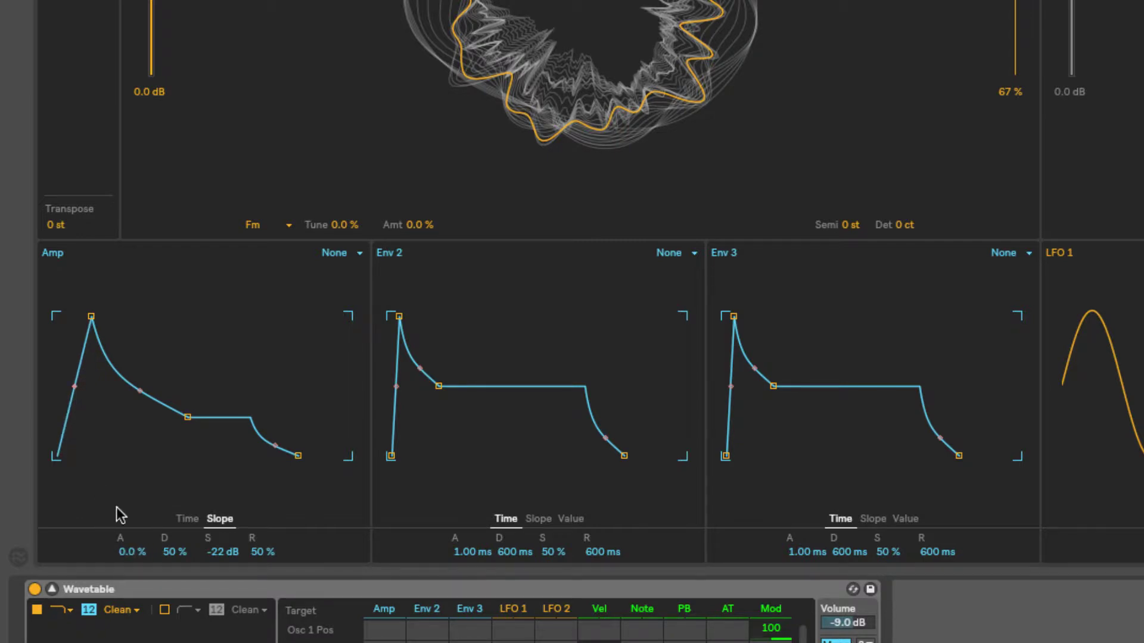
drag(127, 551, 126, 528)
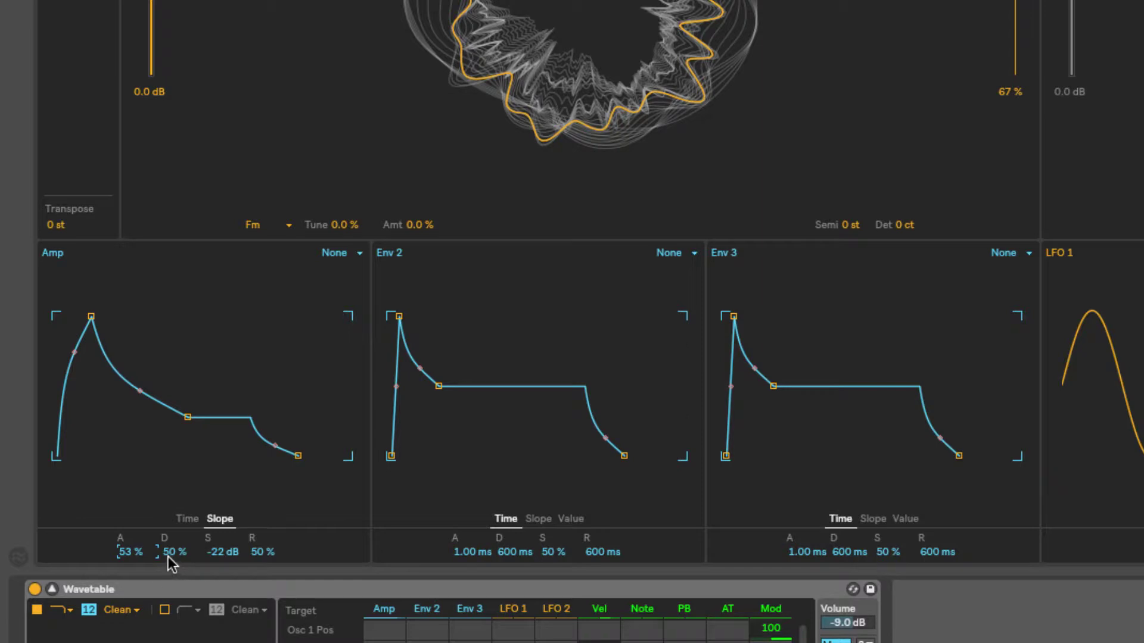
drag(169, 560, 214, 536)
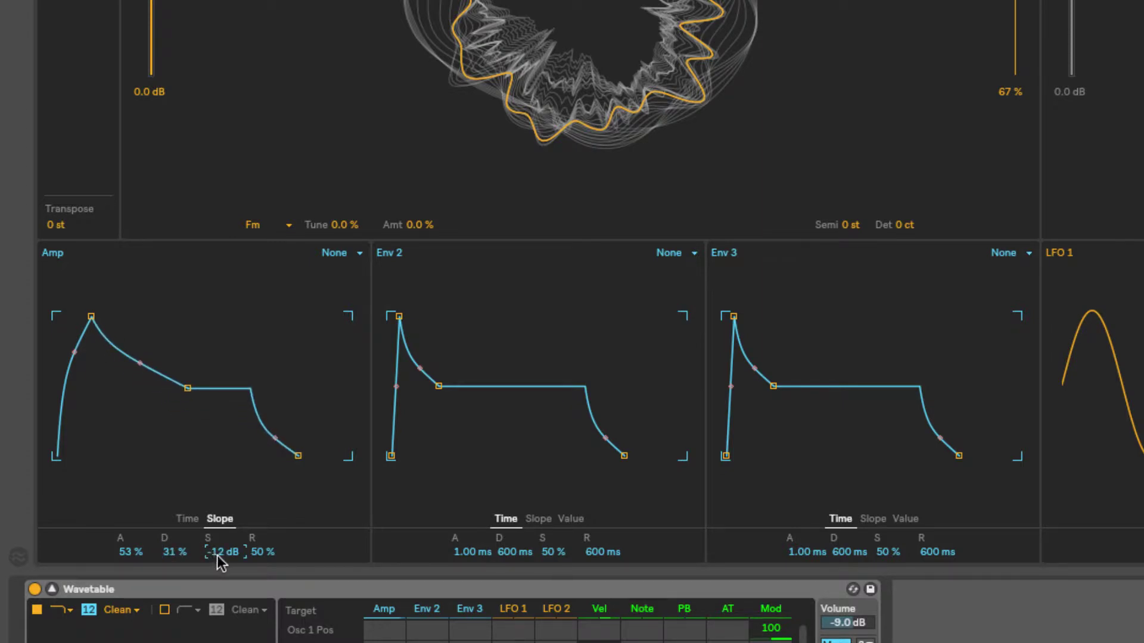
drag(261, 551, 259, 564)
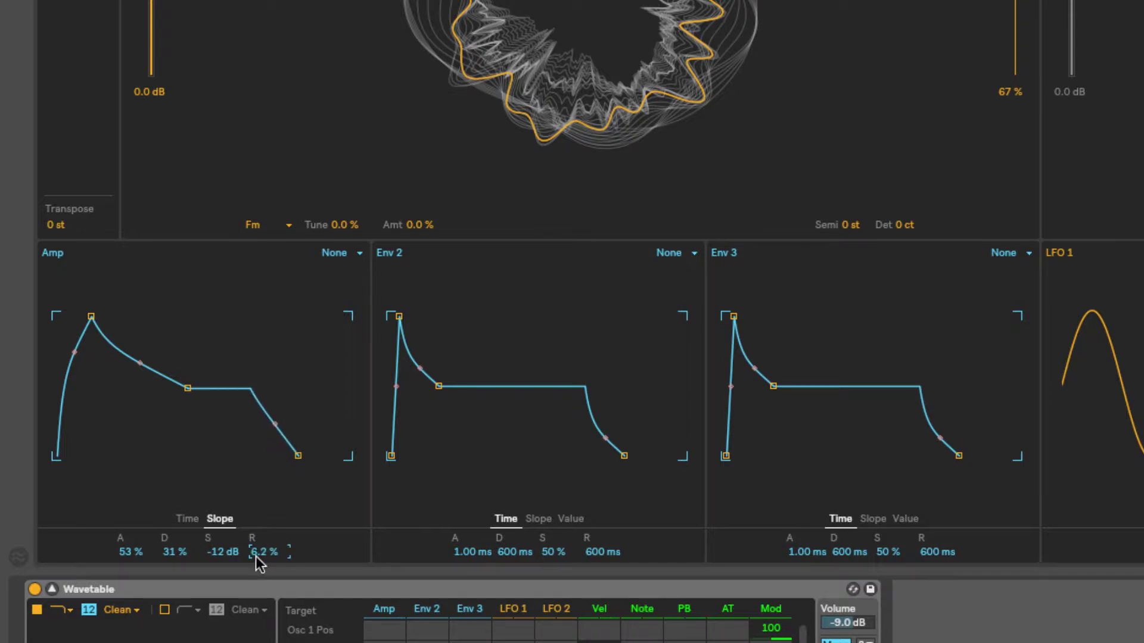
- Tighten the Amp envelope's times to 4.46 ms attack, 5.12 s decay and 60.8 ms release, with sustain at -18 dB
click(187, 520)
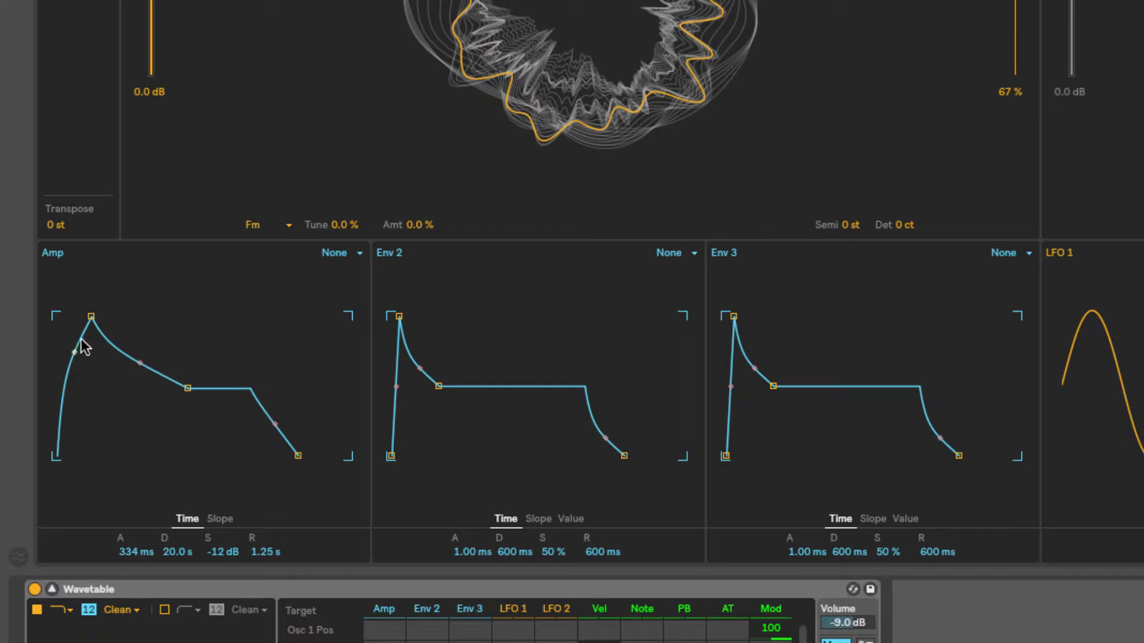
drag(90, 317, 69, 316)
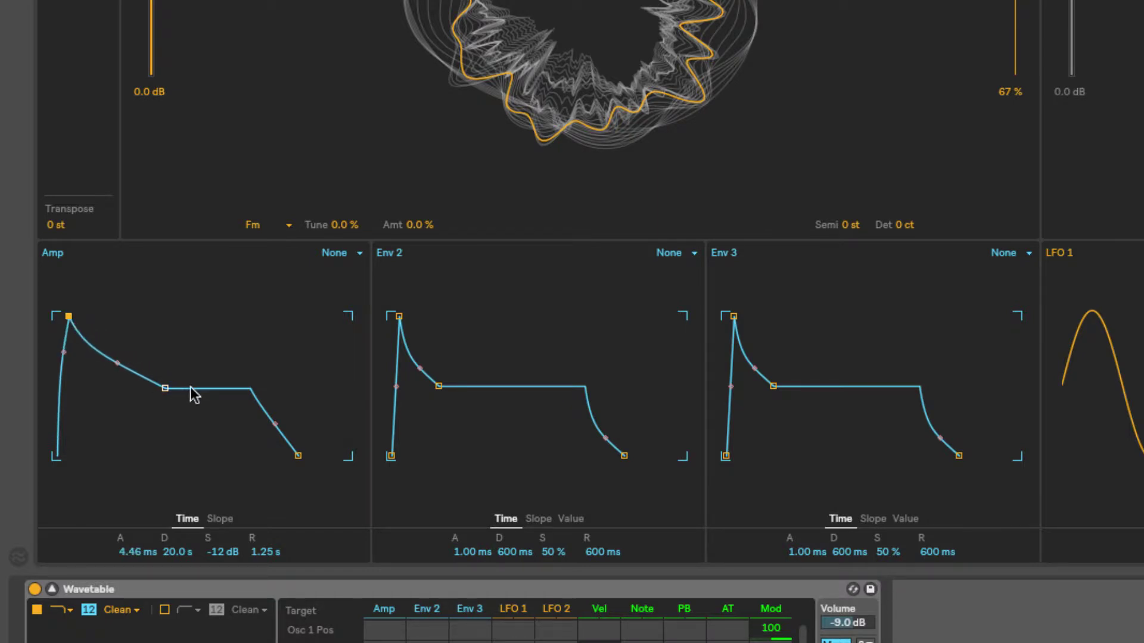
drag(165, 387, 137, 406)
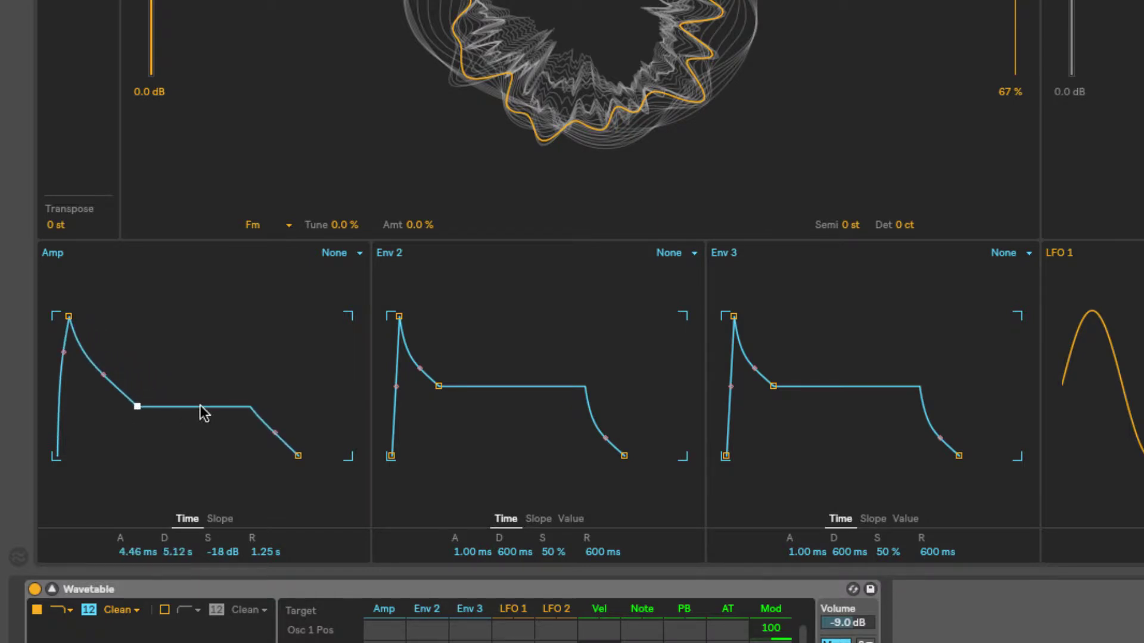
drag(298, 456, 272, 455)
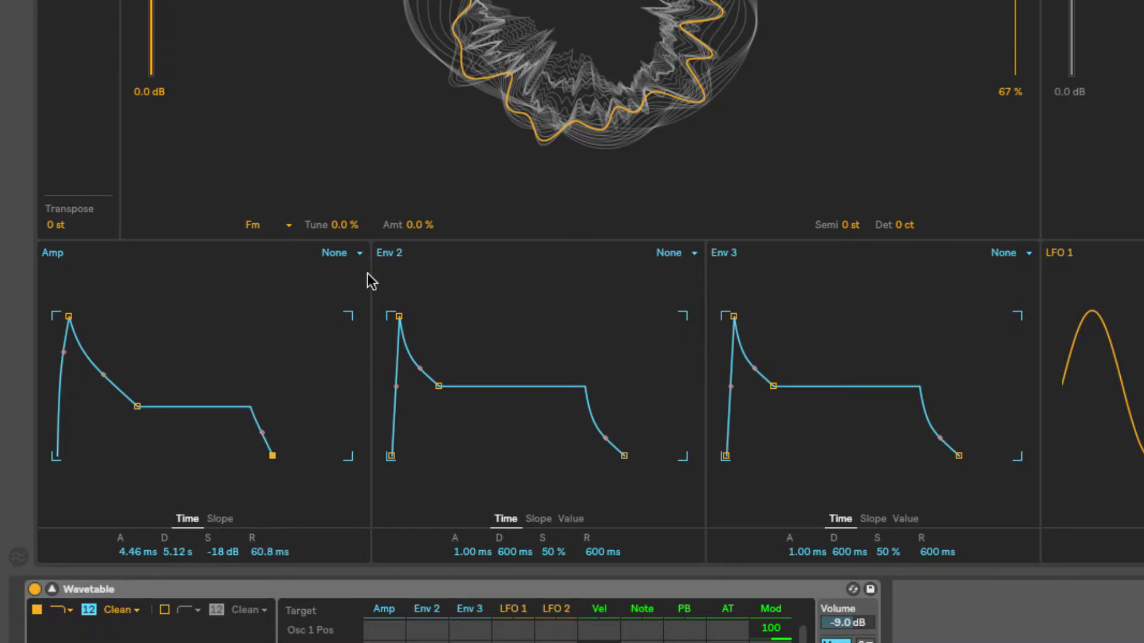
- Try the Amp envelope's Trigger mode and switch it to Loop
click(358, 256)
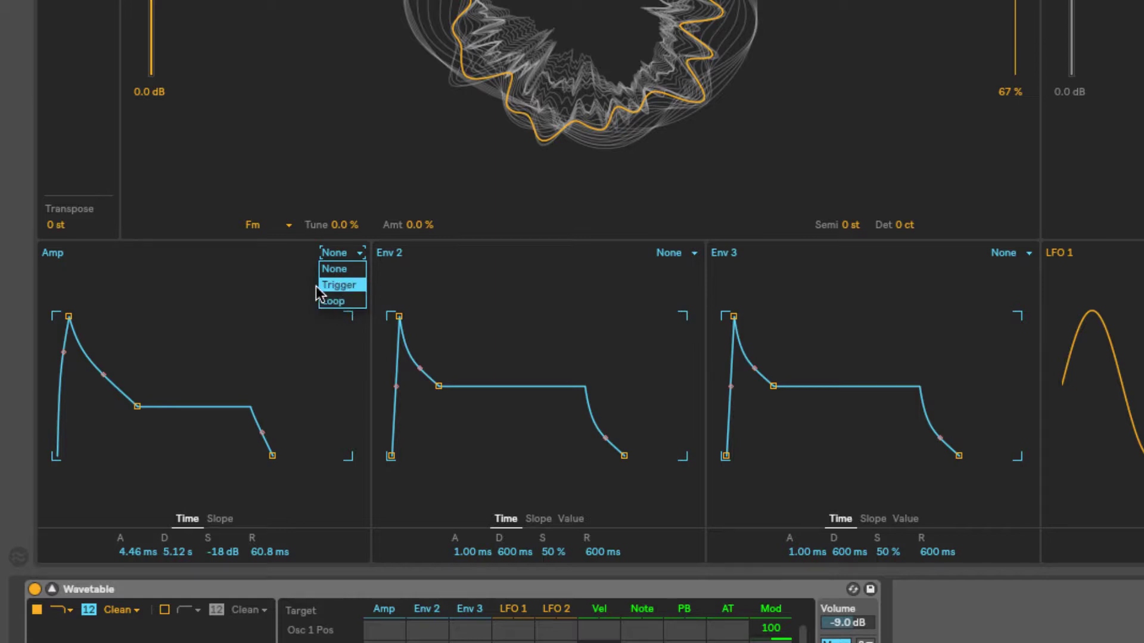
click(335, 286)
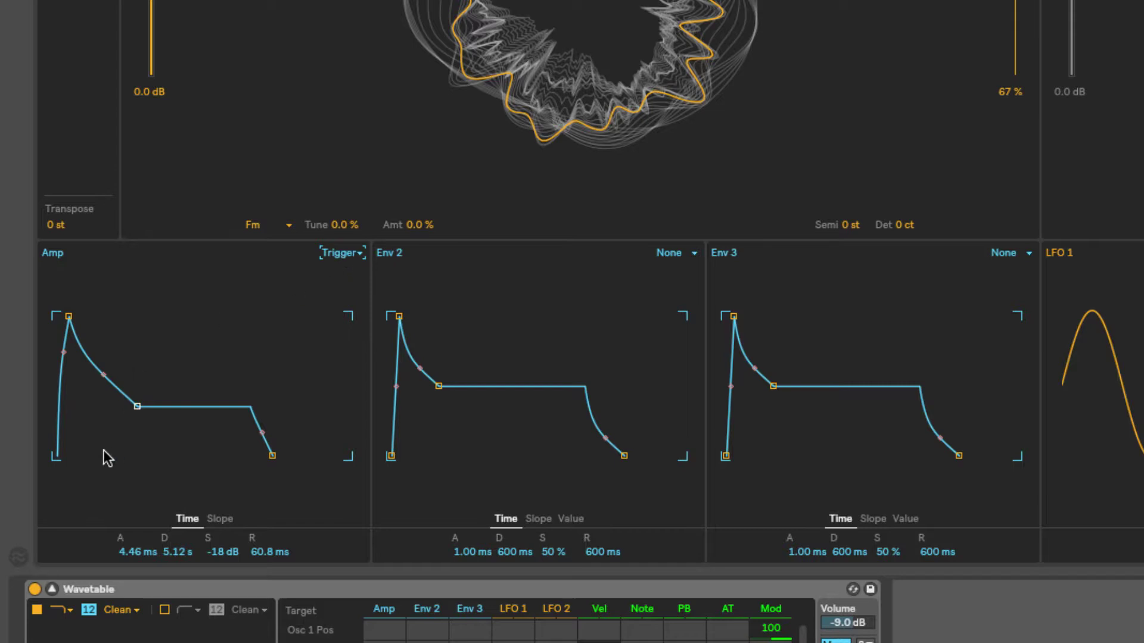
click(344, 253)
click(334, 302)
- Adjust the looping Amp envelope to 45.8 ms attack, 3.63 ms decay, -56 dB sustain and 307 ms release
mouse_move(272, 455)
mouse_down()
mouse_move(250, 455)
mouse_move(290, 456)
mouse_up()
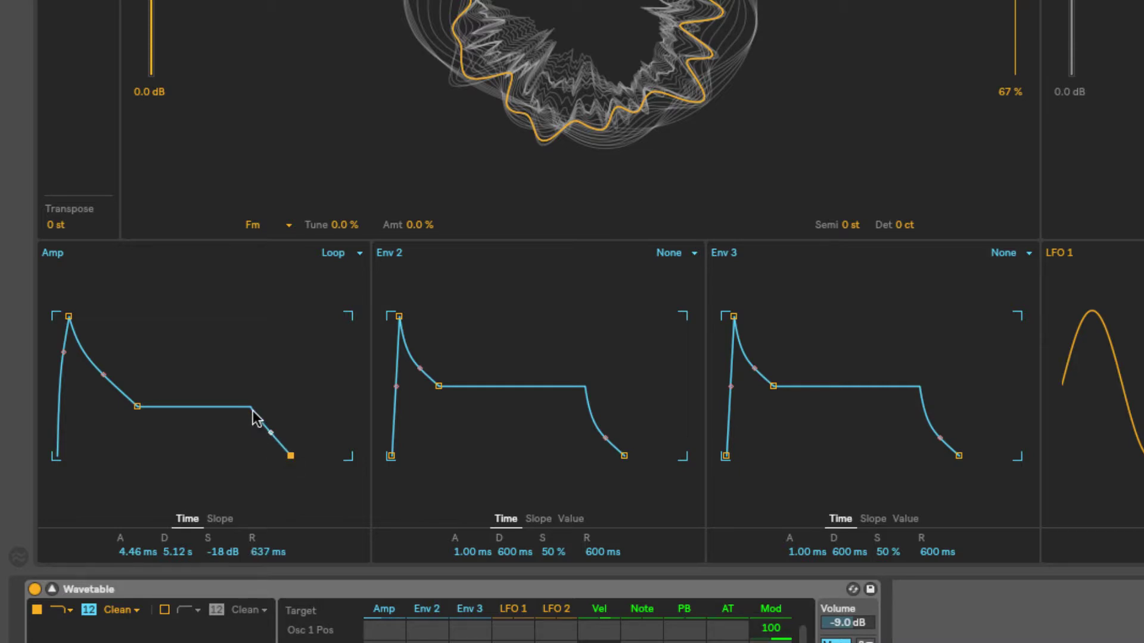
drag(137, 406, 125, 433)
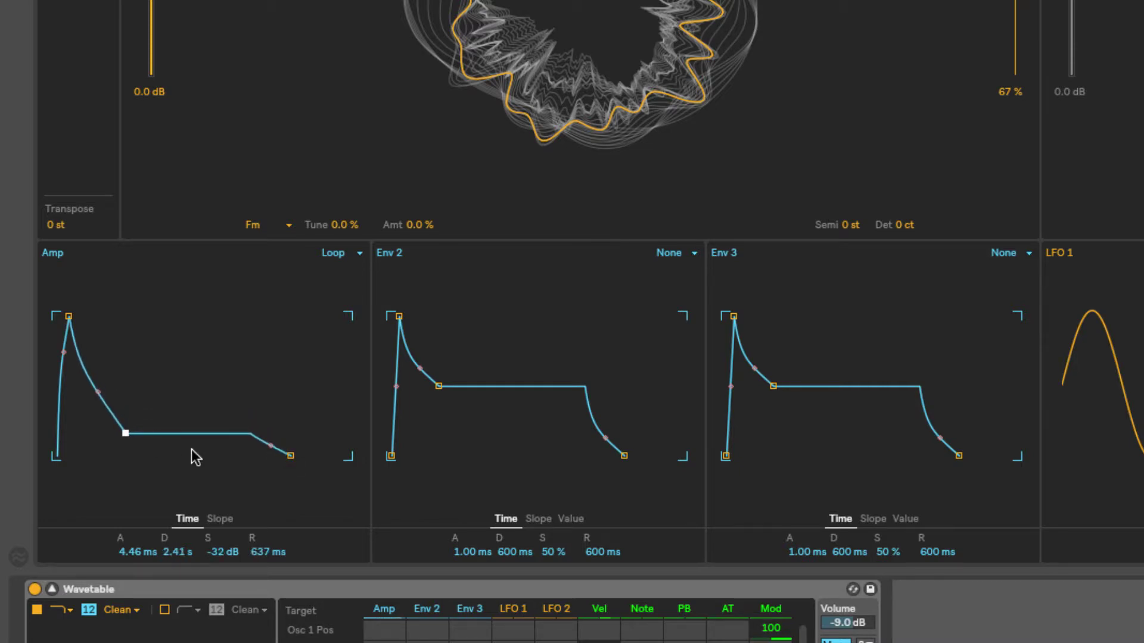
drag(260, 551, 260, 524)
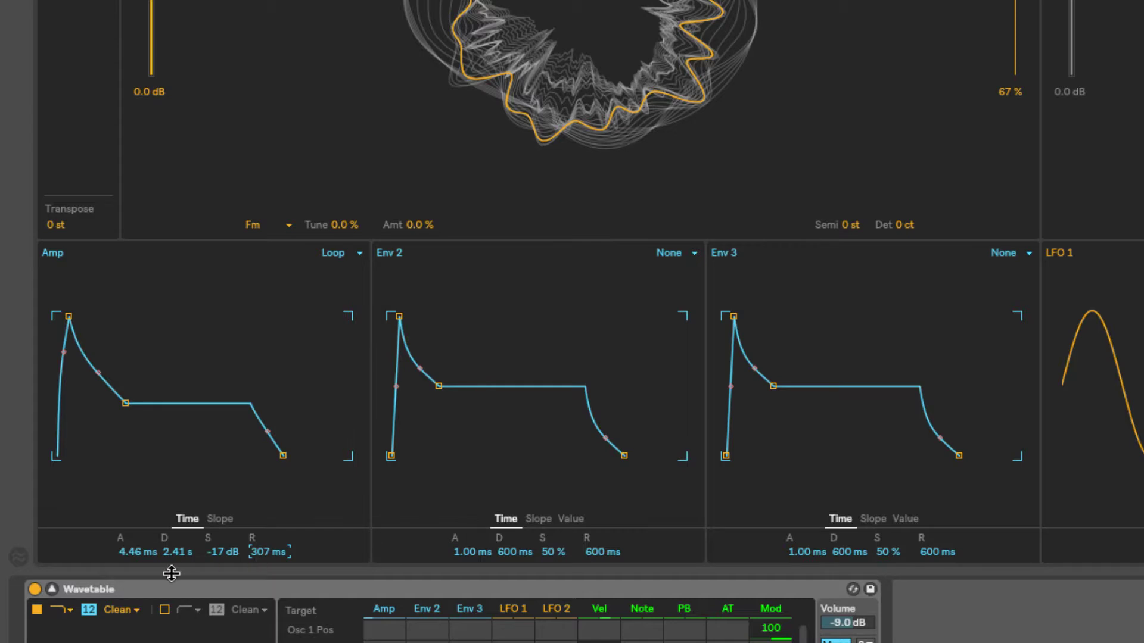
mouse_move(173, 552)
mouse_down()
mouse_move(173, 569)
mouse_move(138, 552)
mouse_move(138, 534)
mouse_move(173, 566)
mouse_up()
drag(222, 552, 223, 607)
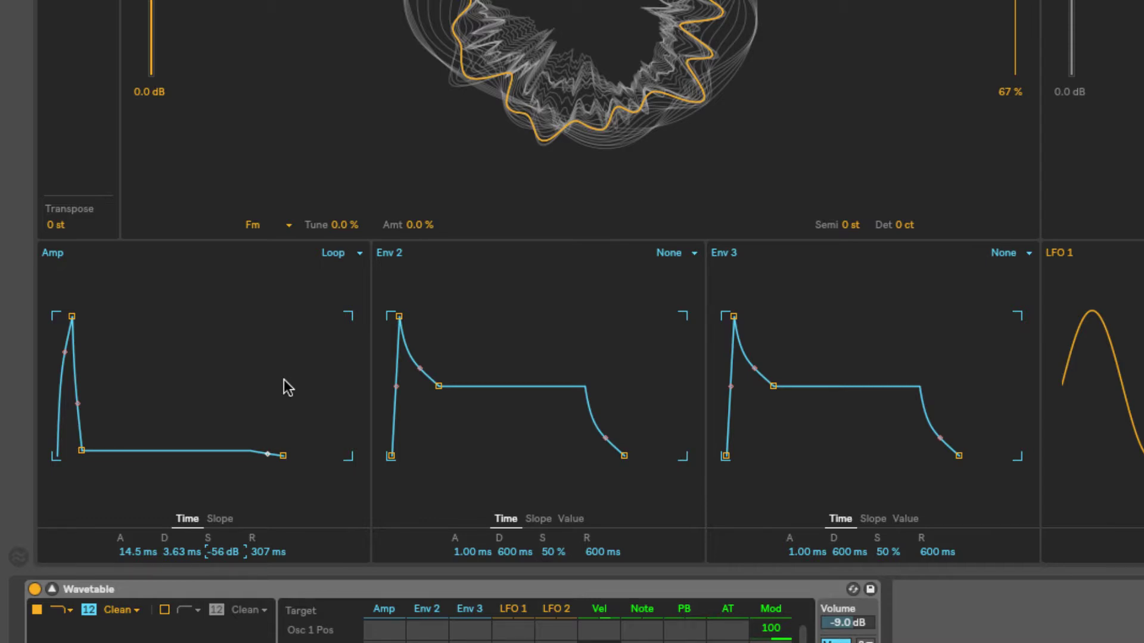
mouse_move(137, 552)
mouse_down()
mouse_move(138, 590)
mouse_move(138, 522)
mouse_move(138, 533)
mouse_up()
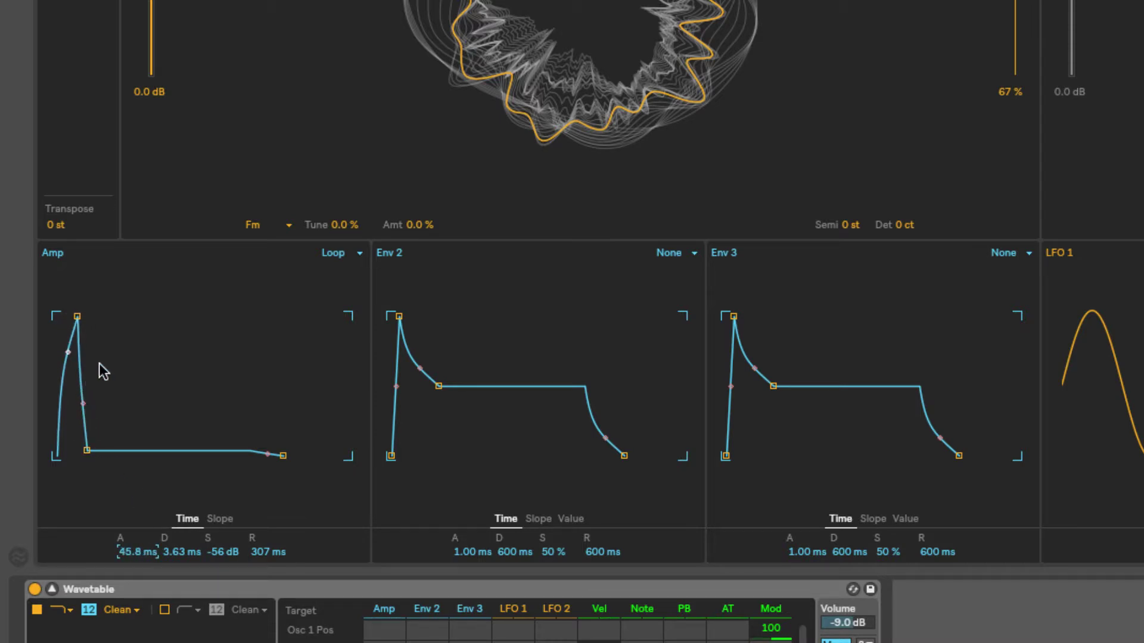
- Set the Amp envelope's loop mode to None and check the mode options of Env 2 and Env 3
click(323, 262)
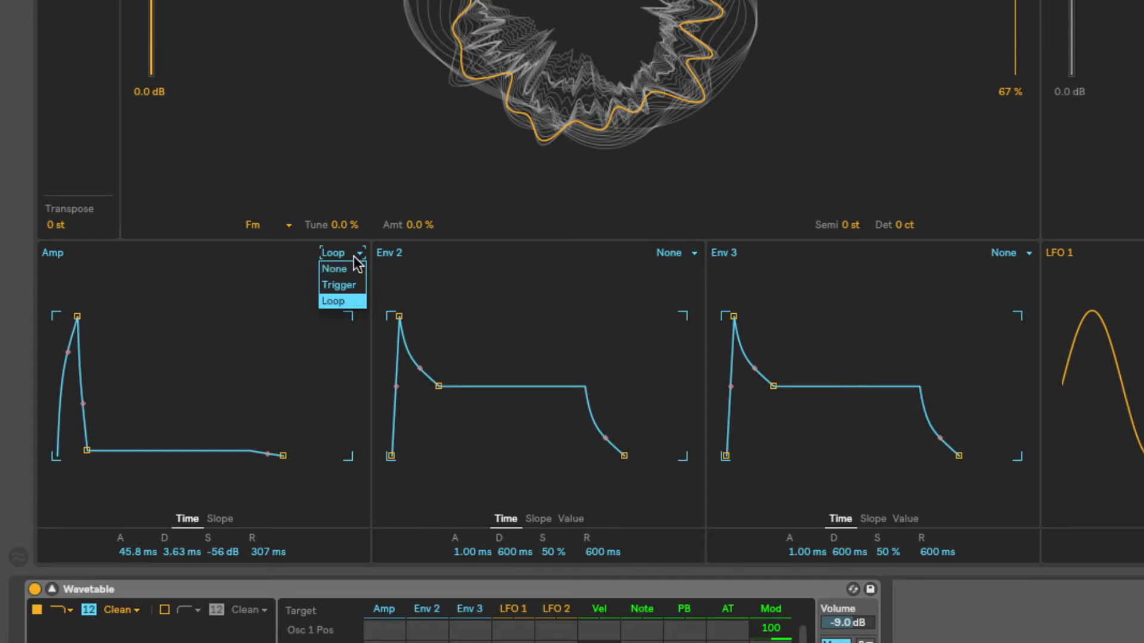
click(345, 267)
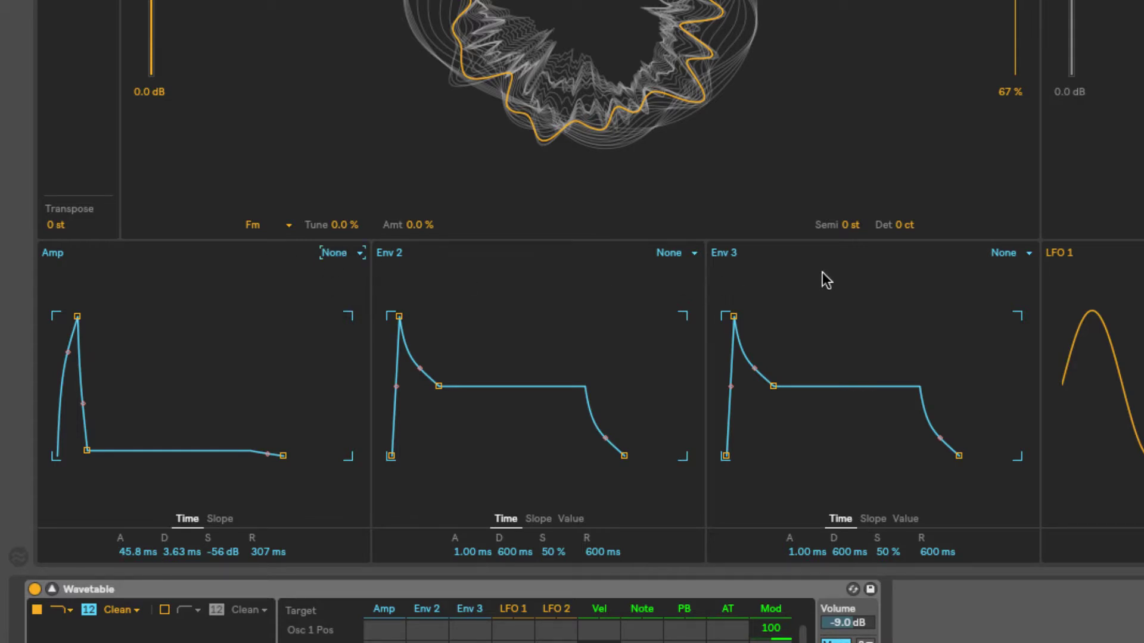
click(683, 255)
click(683, 255)
click(1006, 255)
click(1006, 257)
- Shape Env 2 with a slightly lowered peak, 24.7 ms attack, 513 ms decay and 47 % sustain
mouse_move(399, 317)
mouse_down()
mouse_move(429, 322)
mouse_move(418, 322)
mouse_up()
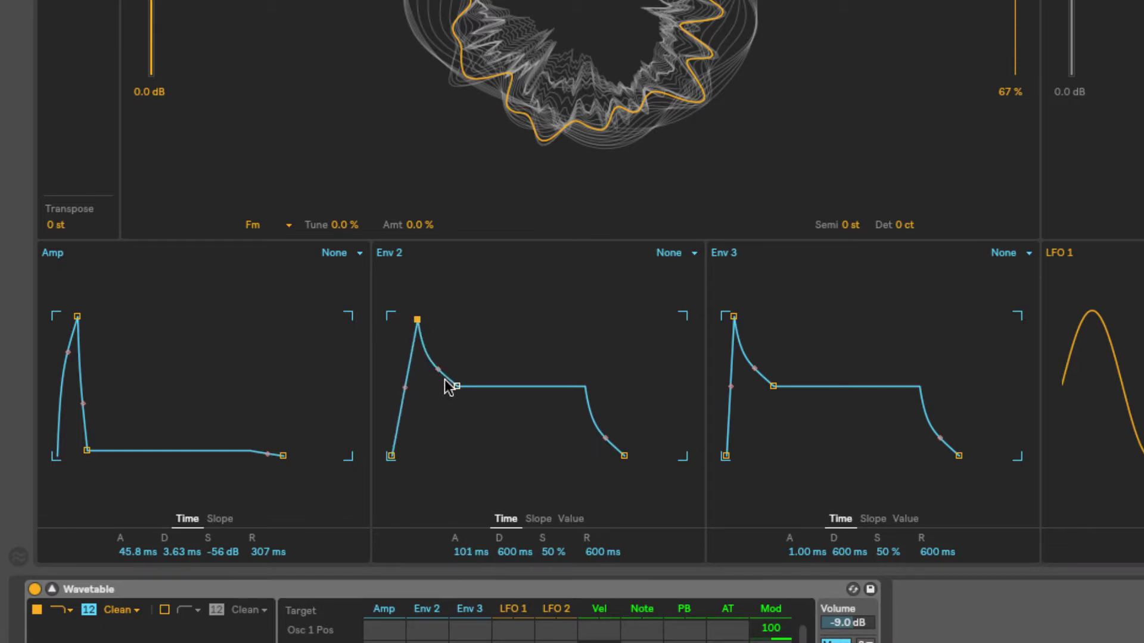
mouse_move(458, 390)
mouse_down()
mouse_move(464, 356)
mouse_move(457, 392)
mouse_up()
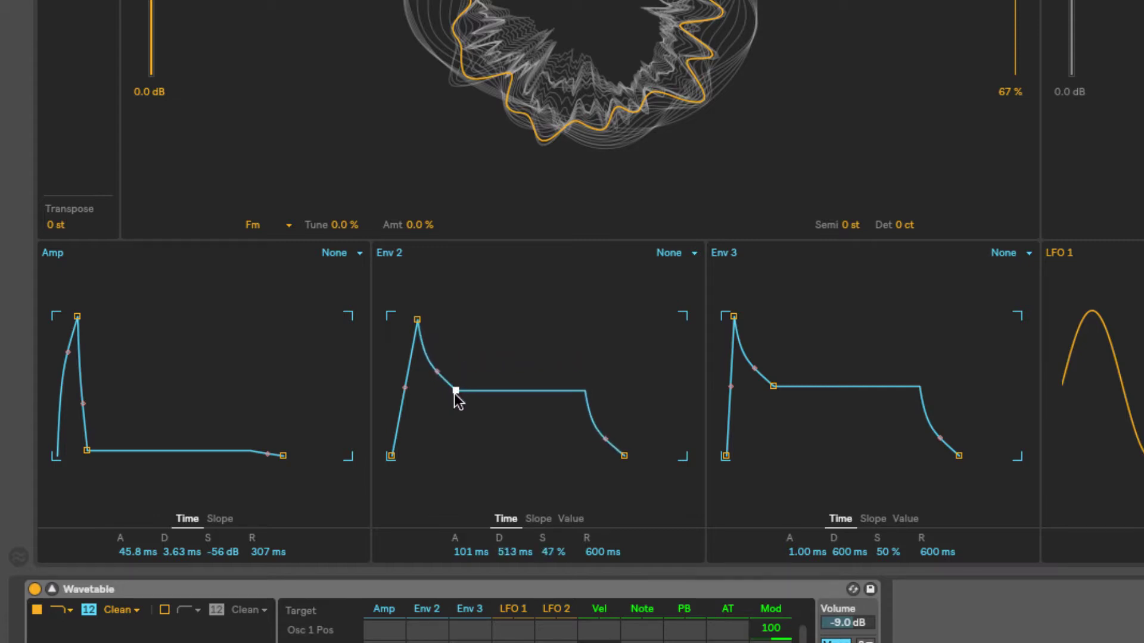
drag(468, 552, 484, 560)
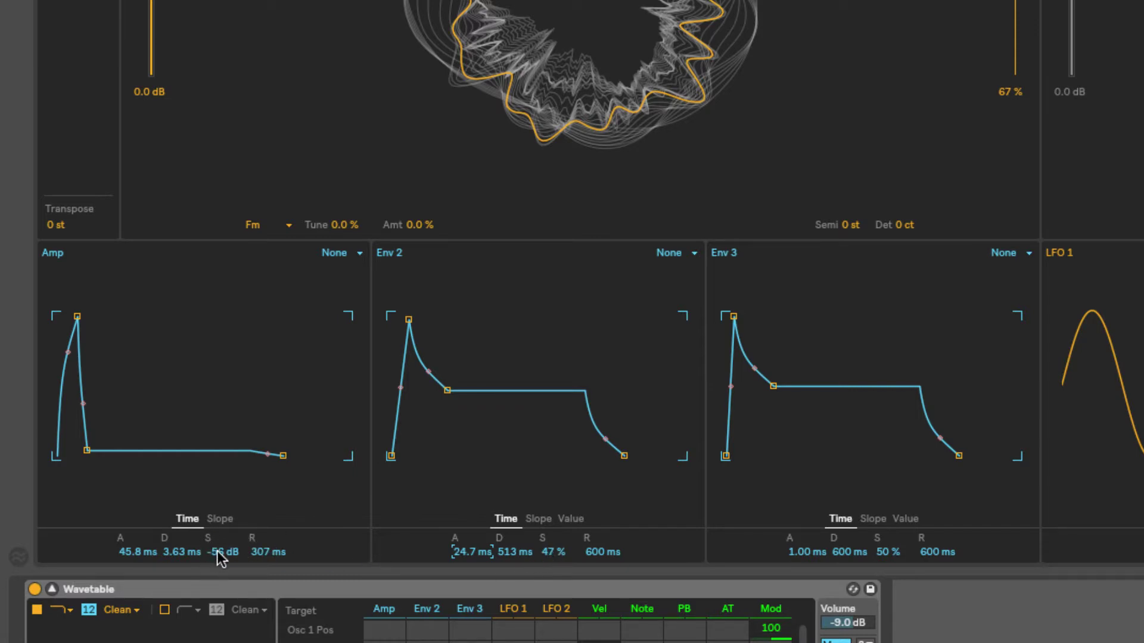
- Set the Amp envelope's sustain to -16 dB and Env 2's sustain to 45 %, shortening Env 2's release
drag(220, 559, 221, 530)
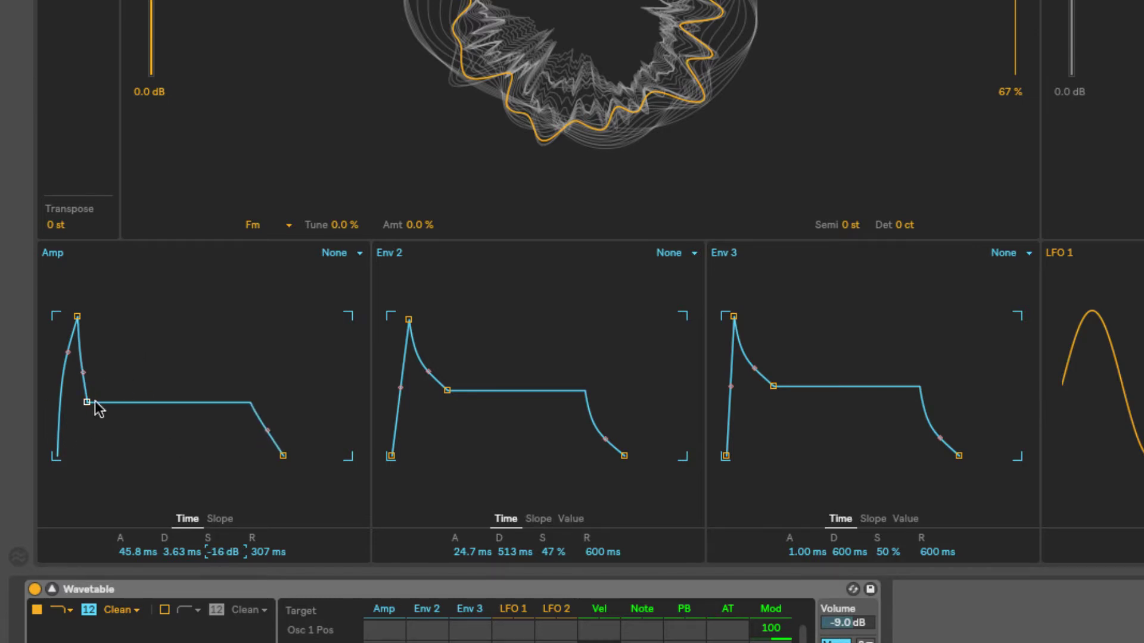
drag(553, 552, 553, 536)
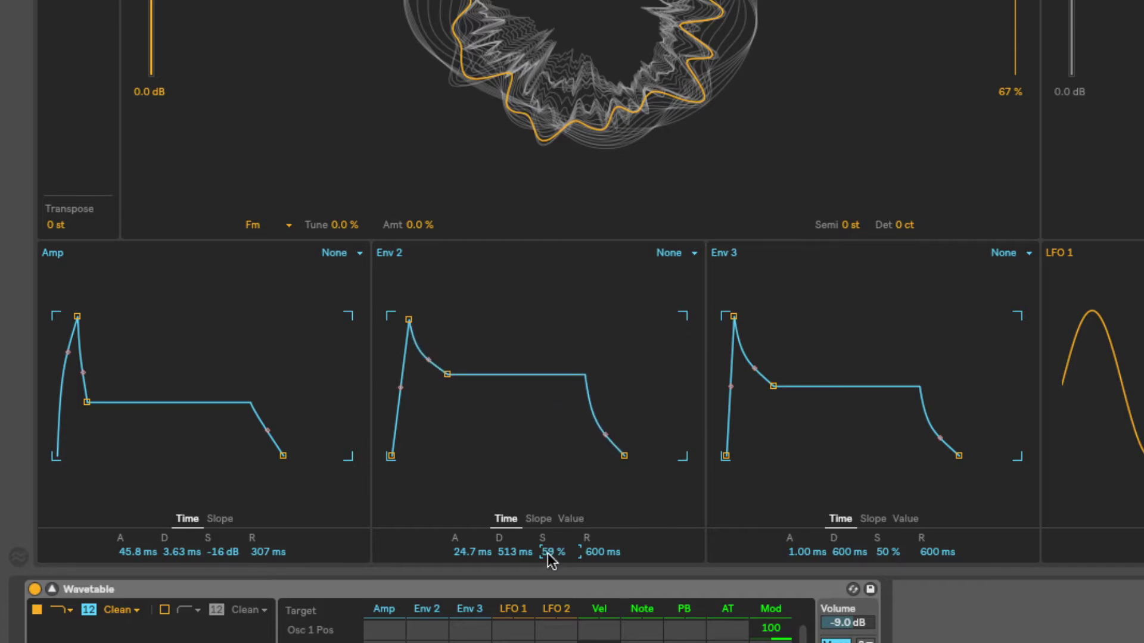
mouse_move(551, 560)
mouse_down()
mouse_move(551, 512)
mouse_move(551, 581)
mouse_up()
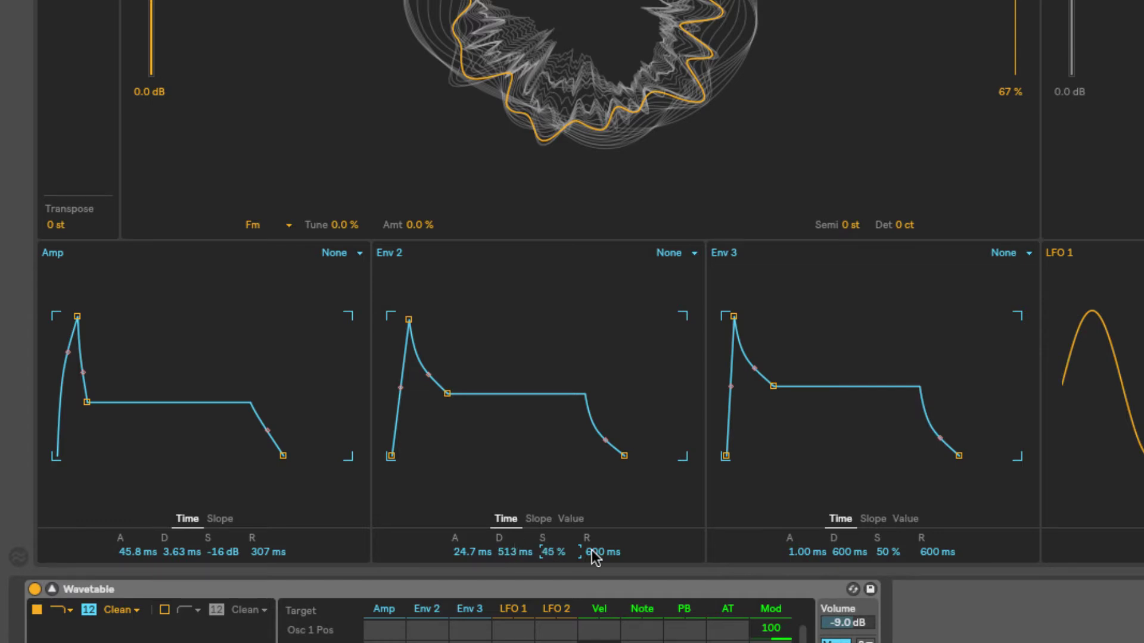
drag(596, 557, 596, 587)
- Set Env 2's slopes to 34 % attack, 64 % decay and 53 % release
click(538, 519)
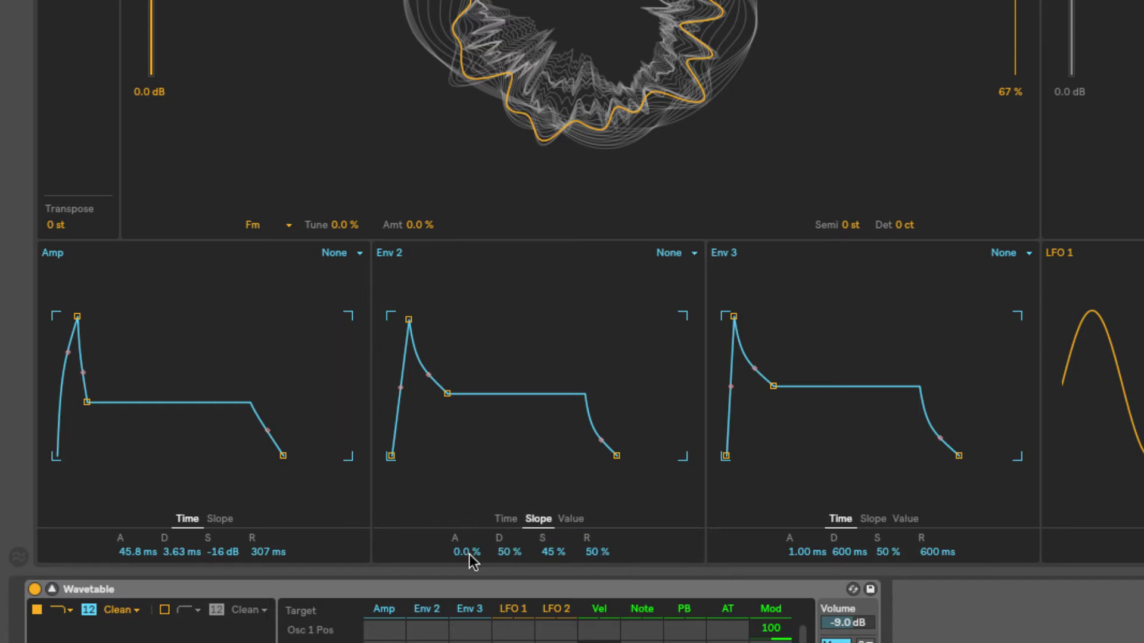
drag(471, 557, 471, 530)
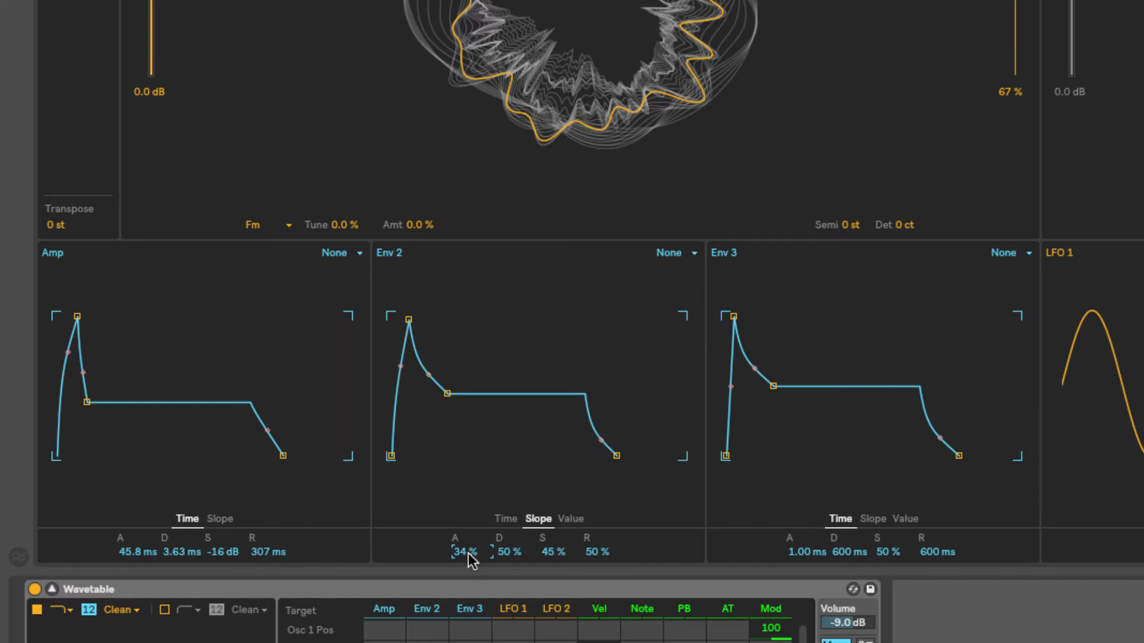
drag(511, 556, 596, 550)
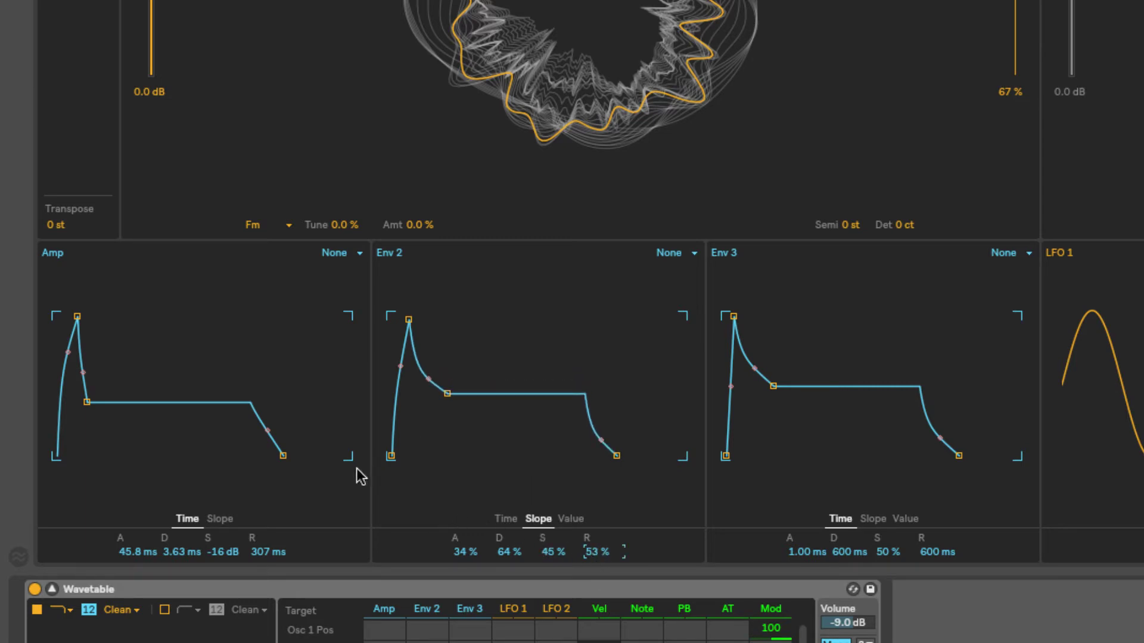
- Set the Amp attack to 0.19 ms and Env 2's levels to 23 % initial, 58 % peak, 54 % sustain and 27 % final
click(571, 522)
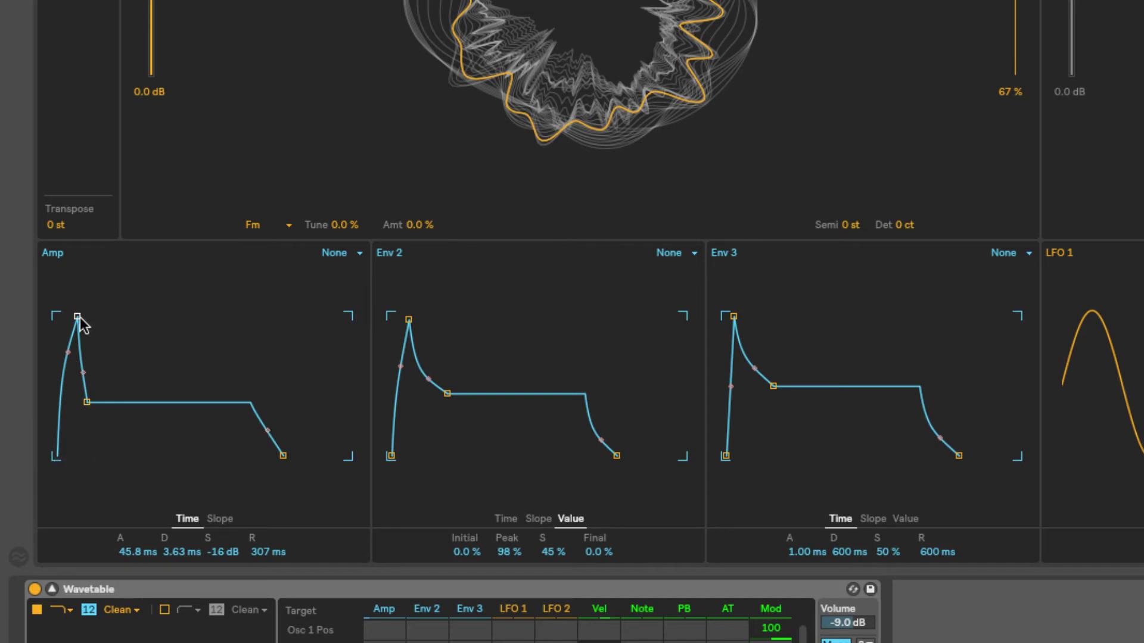
drag(77, 316, 62, 317)
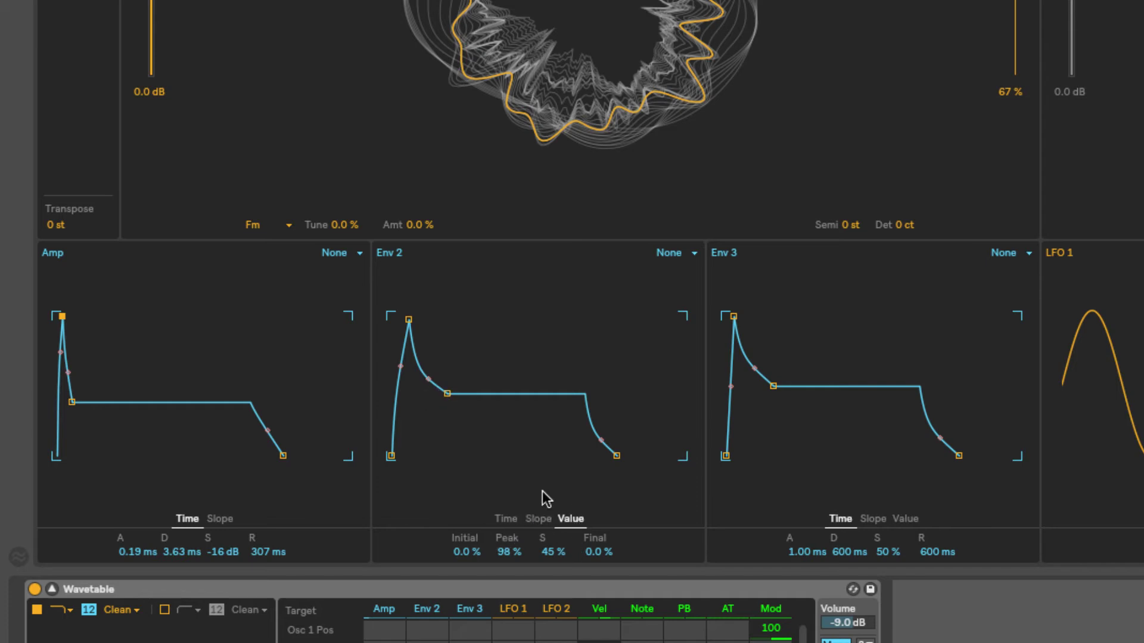
drag(465, 557, 464, 492)
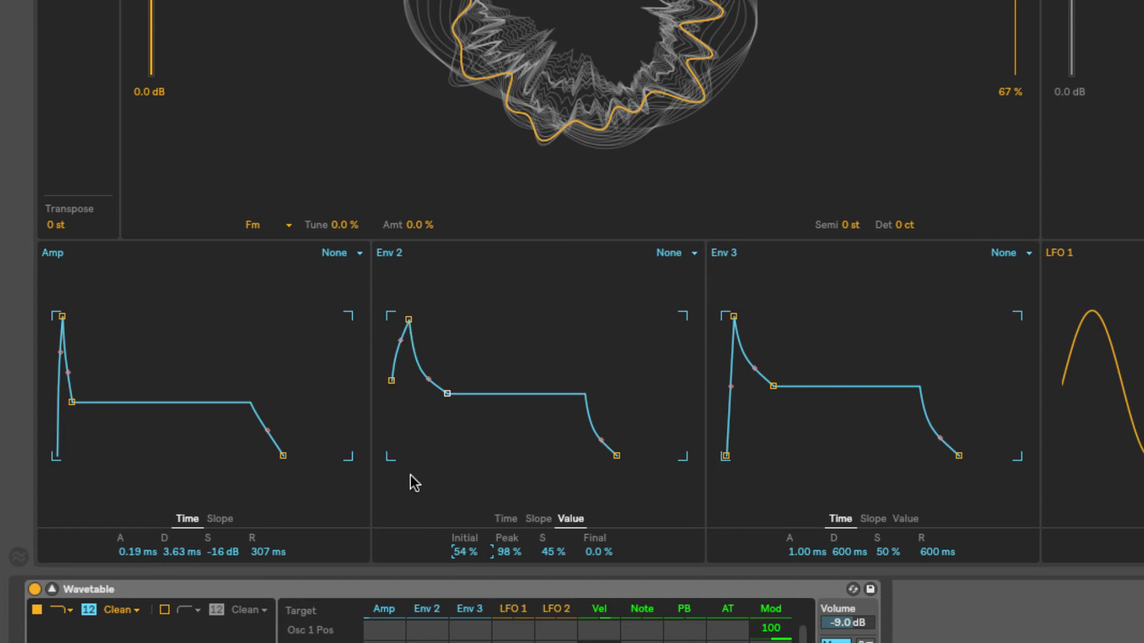
drag(505, 552, 600, 517)
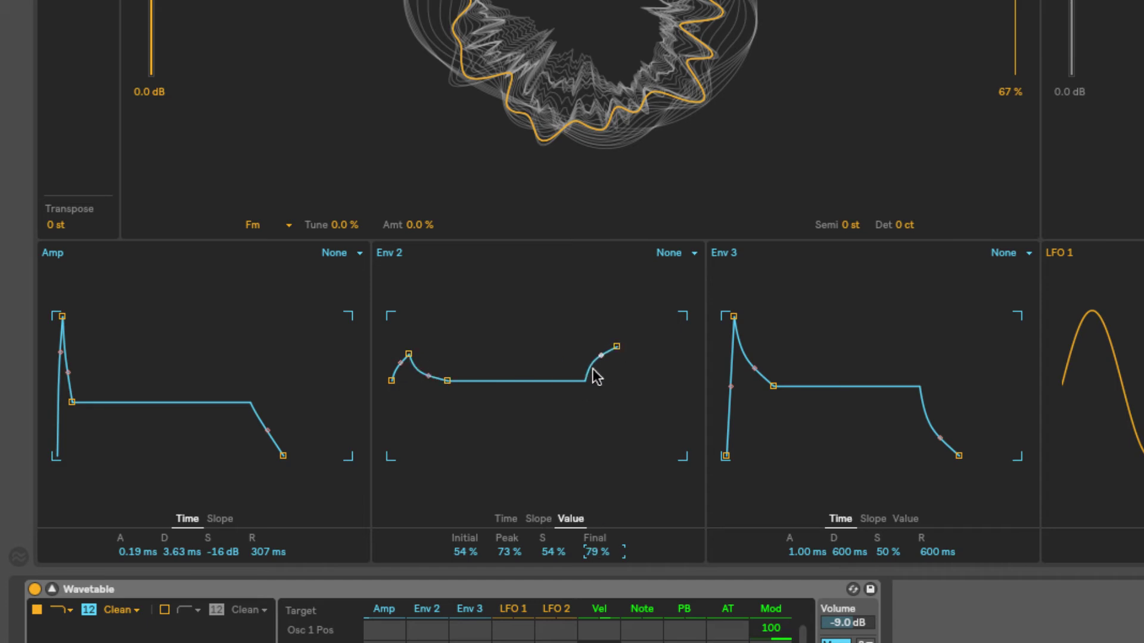
mouse_move(590, 546)
mouse_down()
mouse_move(590, 577)
mouse_move(589, 536)
mouse_move(590, 568)
mouse_up()
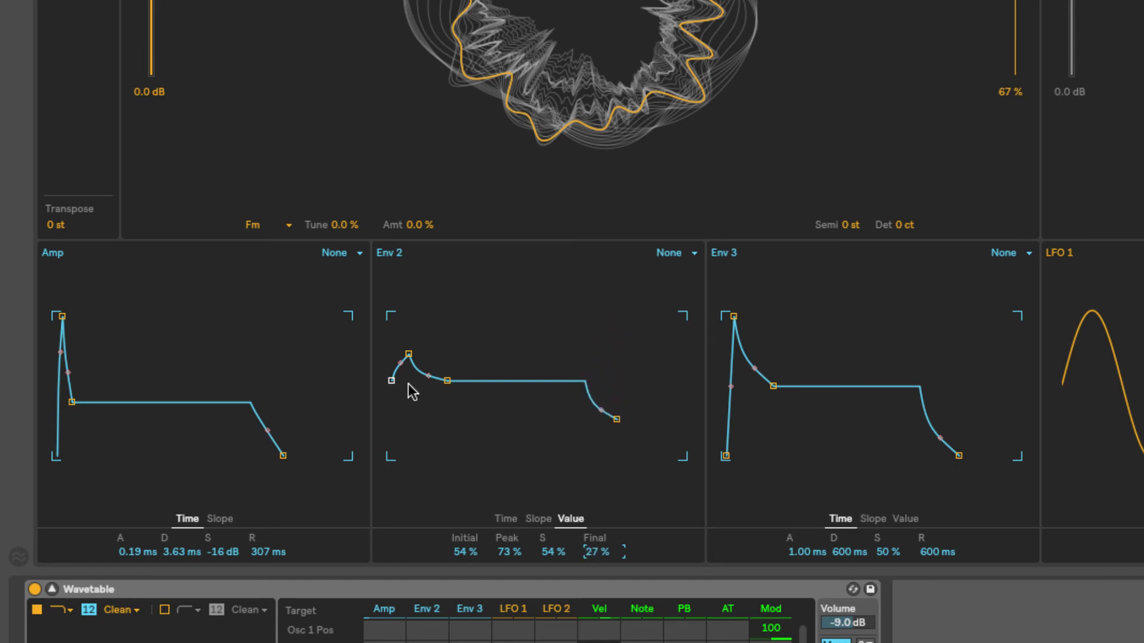
mouse_move(473, 552)
mouse_down()
mouse_move(474, 571)
mouse_move(490, 564)
mouse_up()
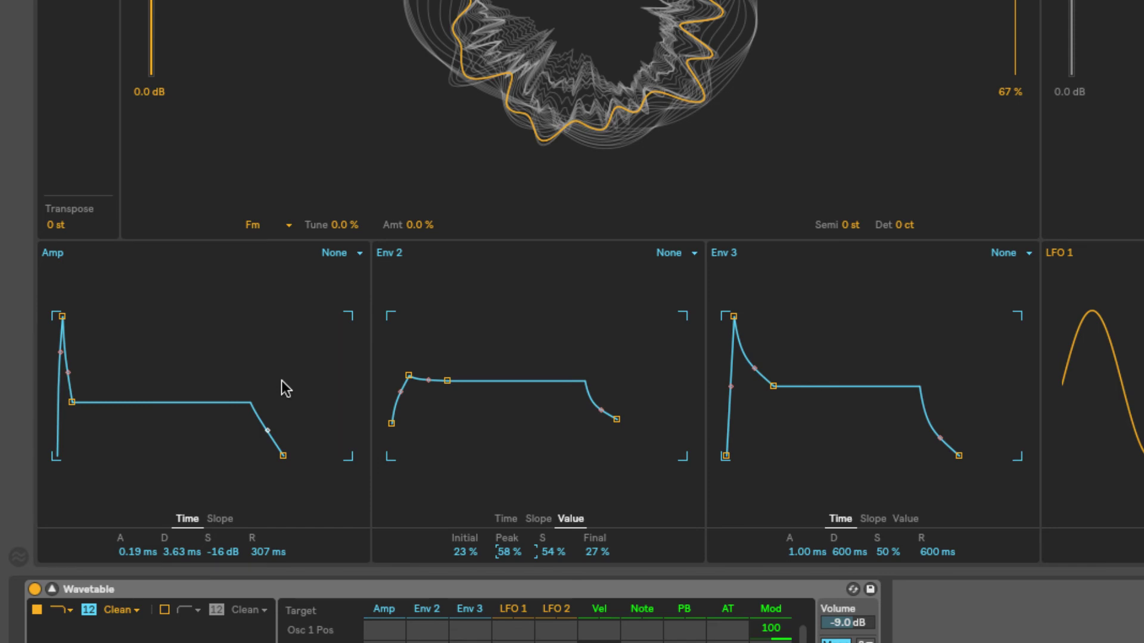
- Review the Amp envelope's slope settings, return to its time settings and check its loop mode options
click(220, 522)
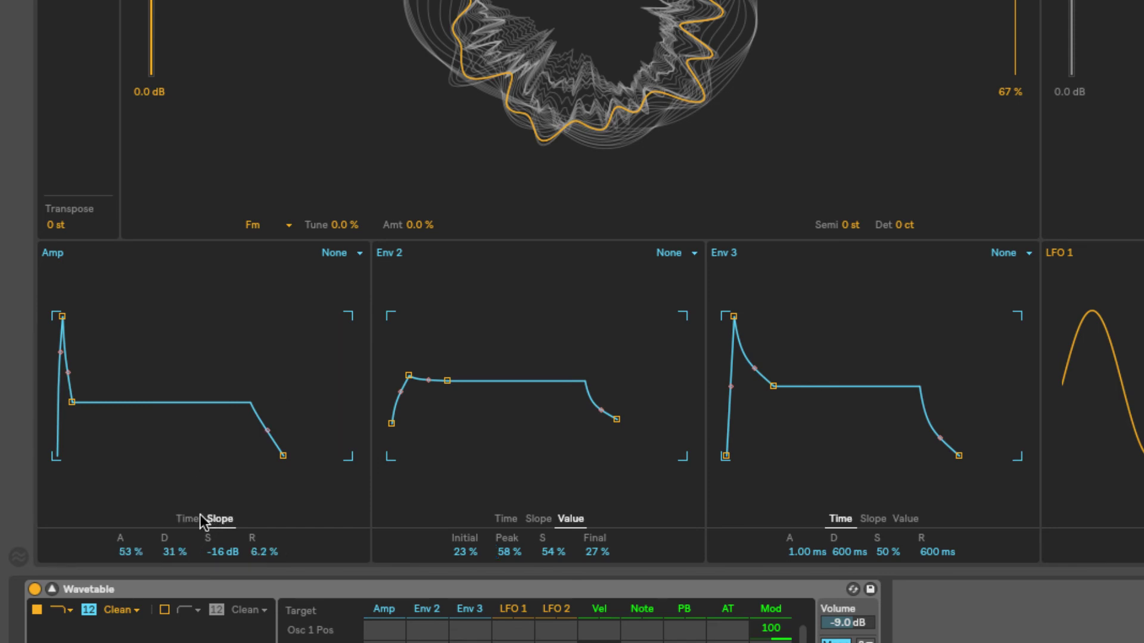
click(192, 520)
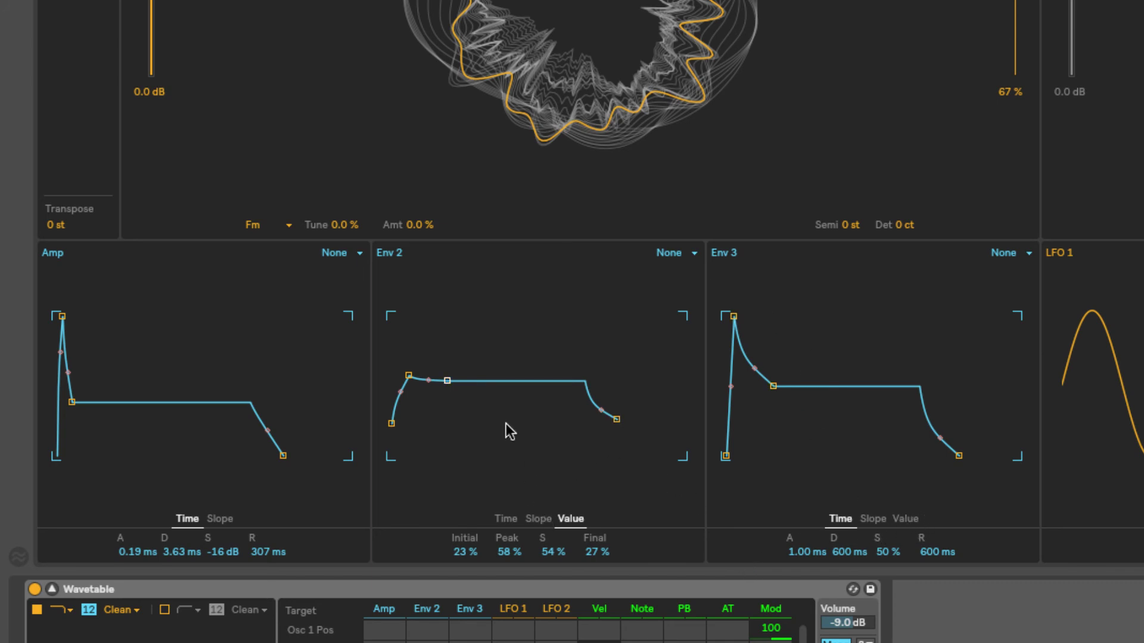
click(341, 262)
click(366, 267)
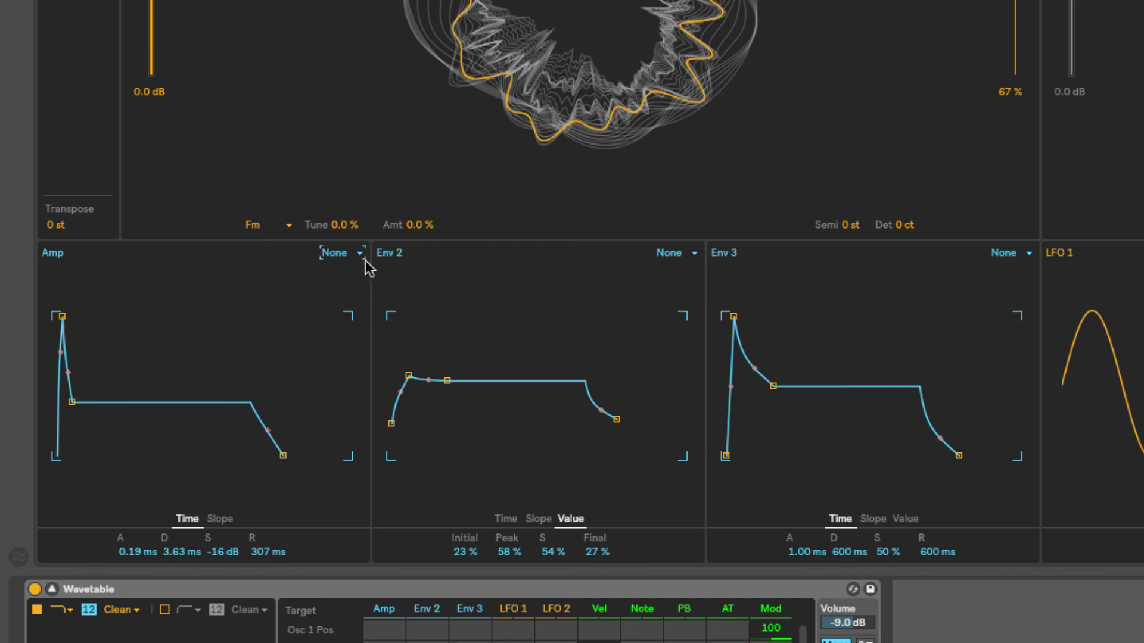